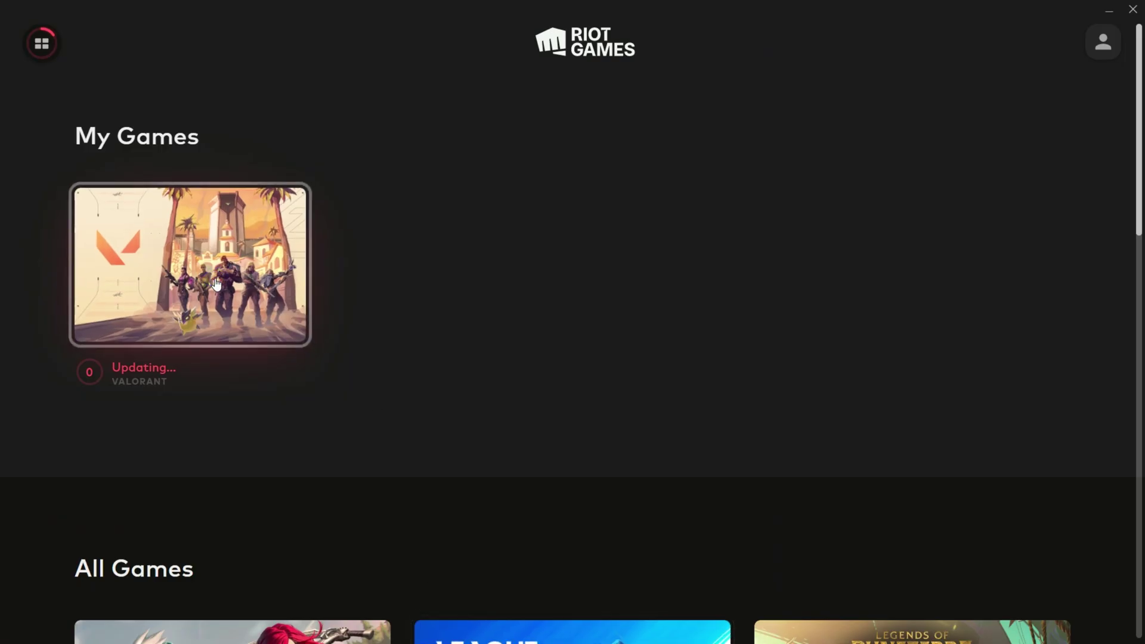
Step: Open the VALORANT game page from My Games and scroll through it and back up
{"action": "left_click", "coordinate": [218, 284]}
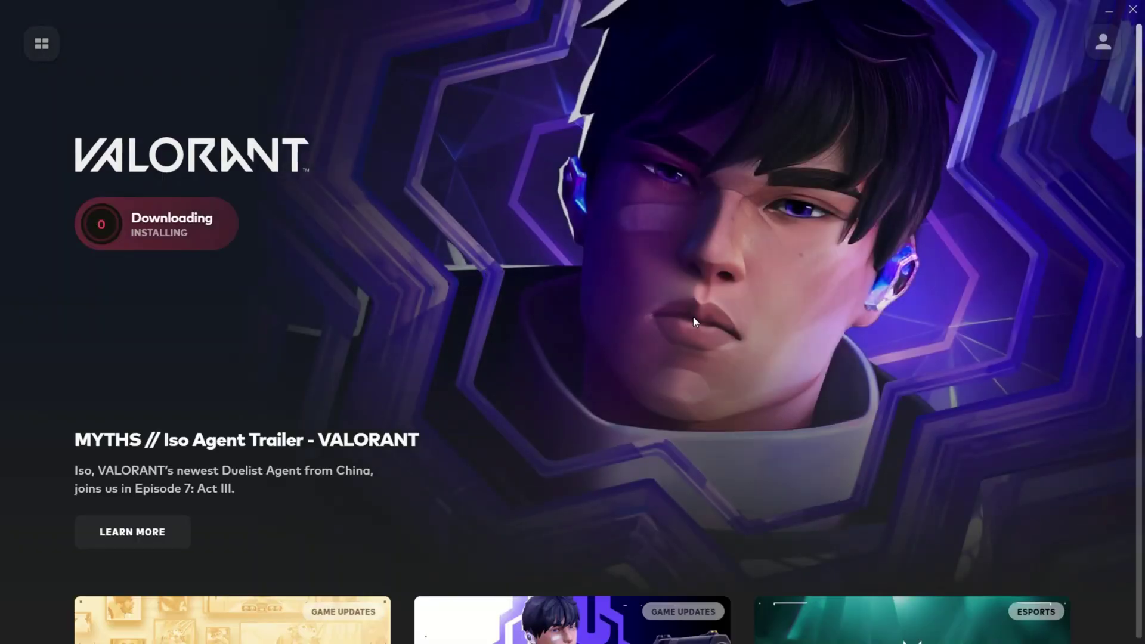
{"action": "scroll", "coordinate": [693, 323], "scroll_direction": "down", "scroll_amount": 8}
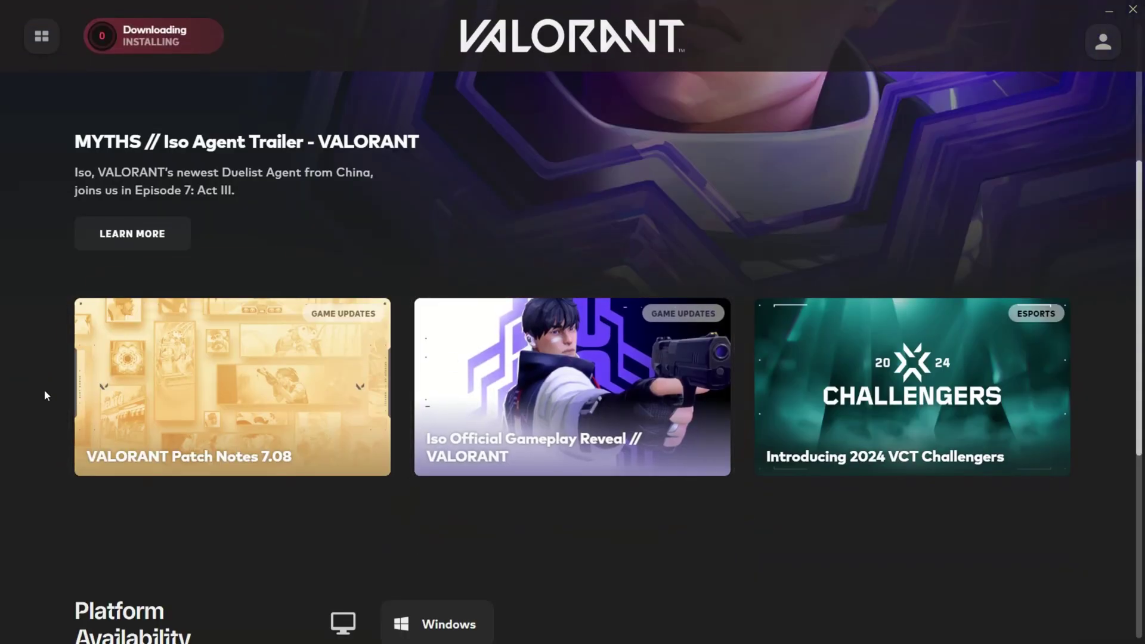
{"action": "scroll", "coordinate": [59, 413], "scroll_direction": "down", "scroll_amount": 4}
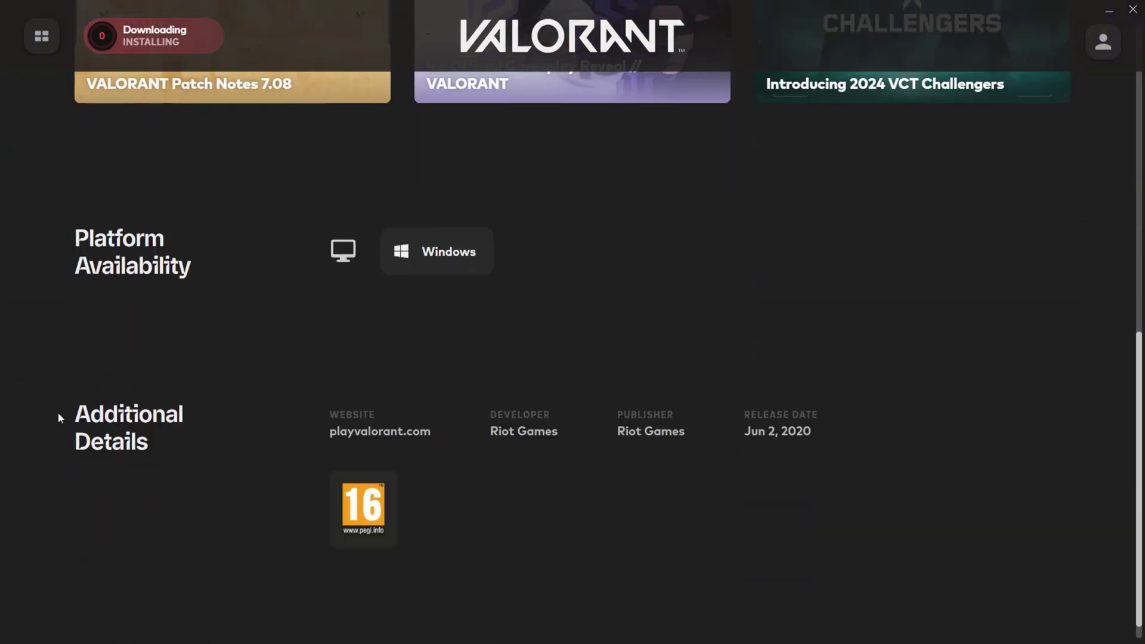
{"action": "scroll", "coordinate": [59, 413], "scroll_direction": "up", "scroll_amount": 6}
{"action": "scroll", "coordinate": [59, 413], "scroll_direction": "up", "scroll_amount": 5}
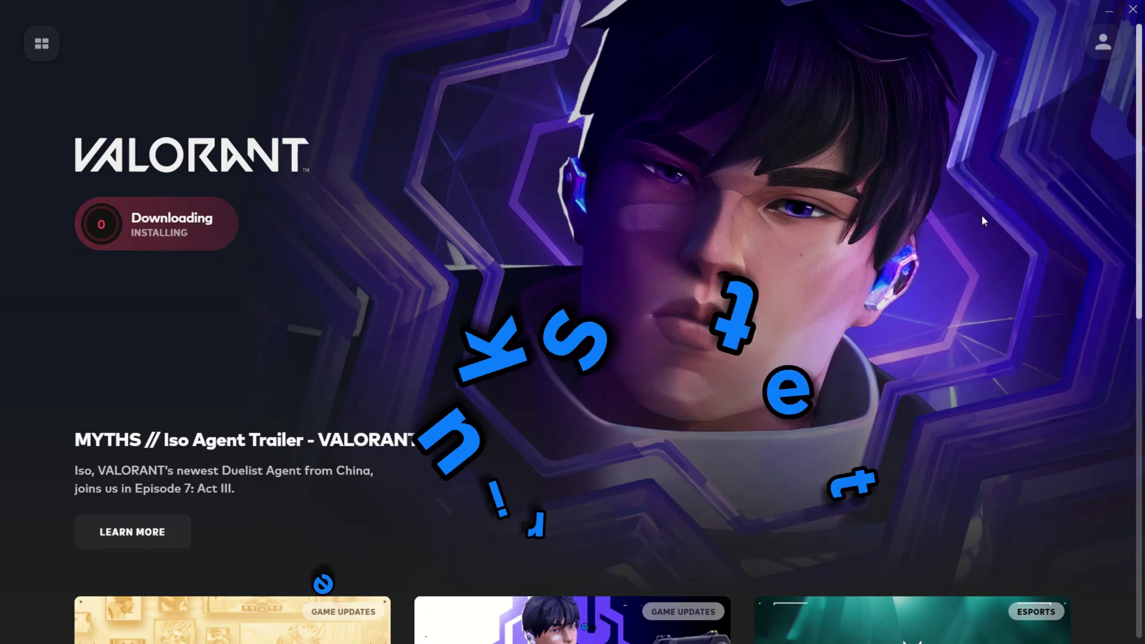
Step: Highlight Valorant's minimum and recommended requirements table on PCGamesN, then clear the selection
{"action": "scroll", "coordinate": [488, 471], "scroll_direction": "down", "scroll_amount": 1}
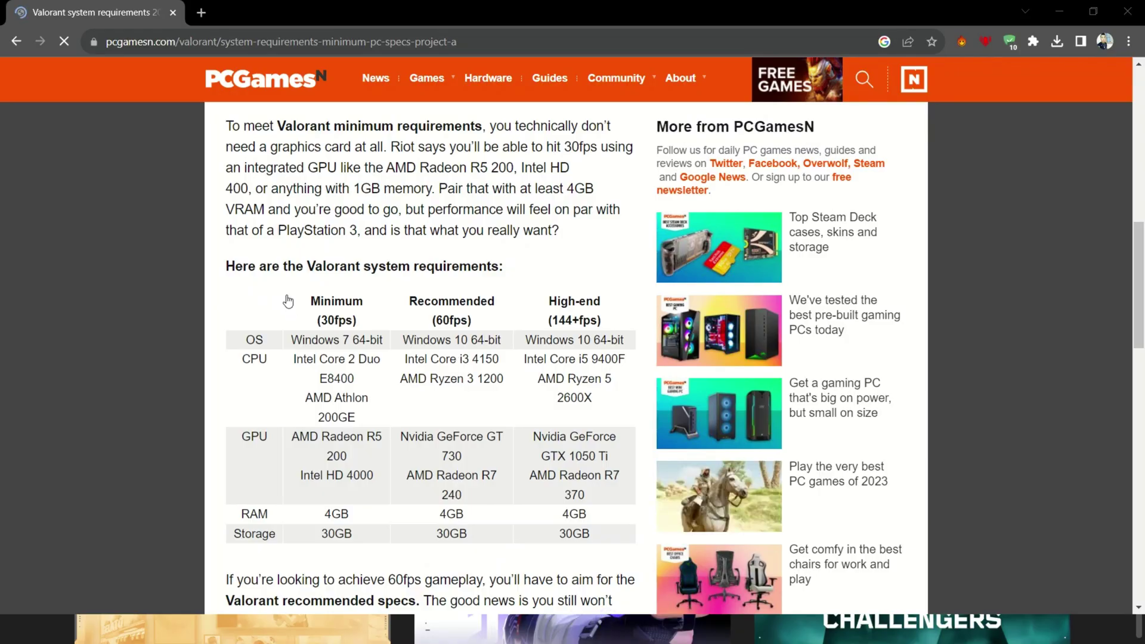
{"action": "left_click_drag", "start_coordinate": [287, 302], "coordinate": [376, 504]}
{"action": "left_click", "coordinate": [173, 477]}
{"action": "scroll", "coordinate": [188, 452], "scroll_direction": "down", "scroll_amount": 1}
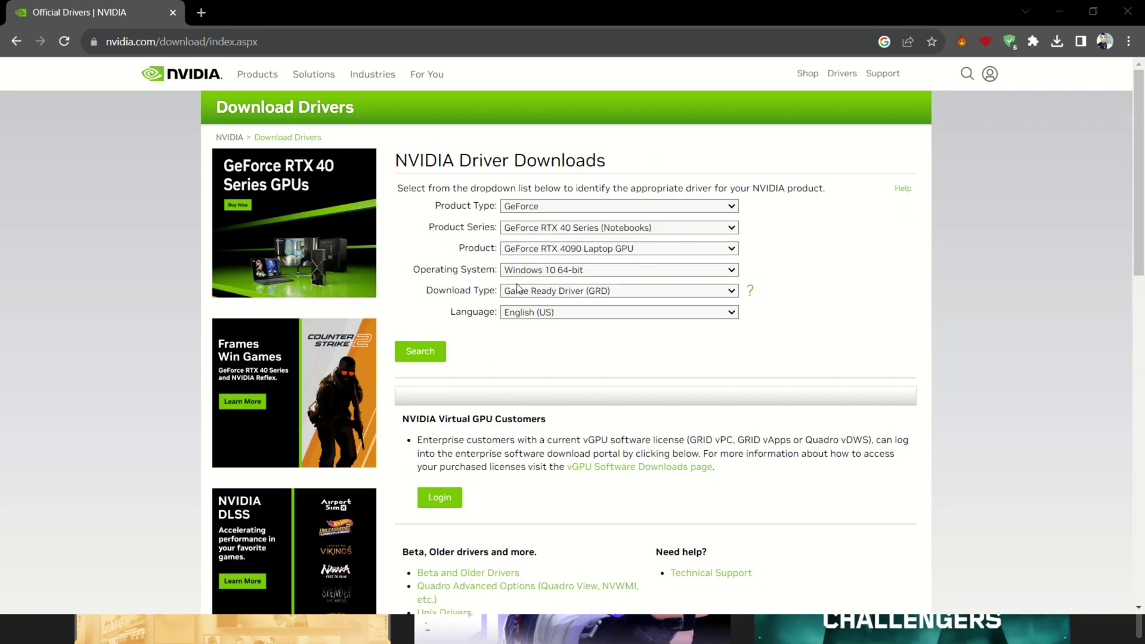
Step: Scroll through the NVIDIA Driver Downloads page and briefly highlight its heading
{"action": "scroll", "coordinate": [416, 331], "scroll_direction": "down", "scroll_amount": 4}
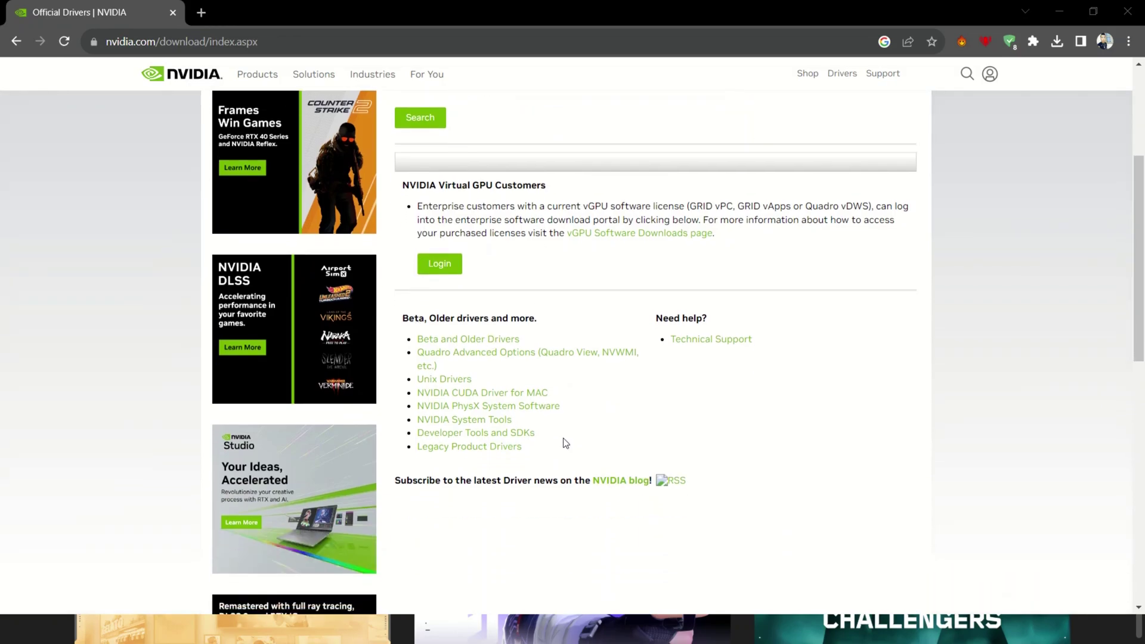
{"action": "scroll", "coordinate": [565, 444], "scroll_direction": "down", "scroll_amount": 5}
{"action": "scroll", "coordinate": [565, 442], "scroll_direction": "up", "scroll_amount": 9}
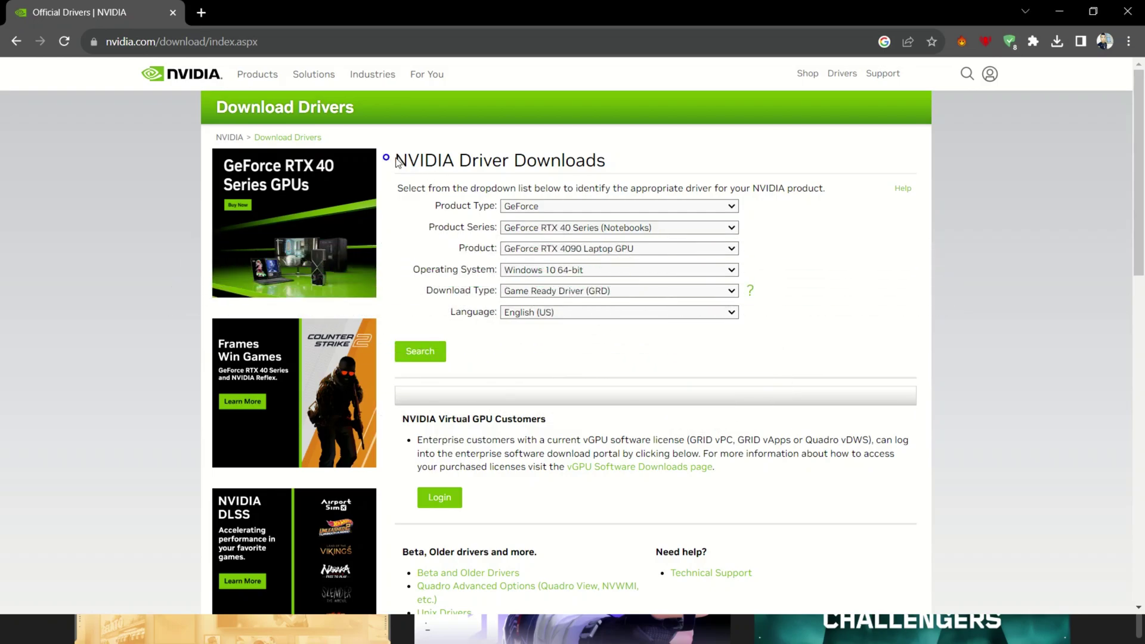
{"action": "left_click_drag", "start_coordinate": [384, 159], "coordinate": [639, 158]}
{"action": "left_click", "coordinate": [643, 146]}
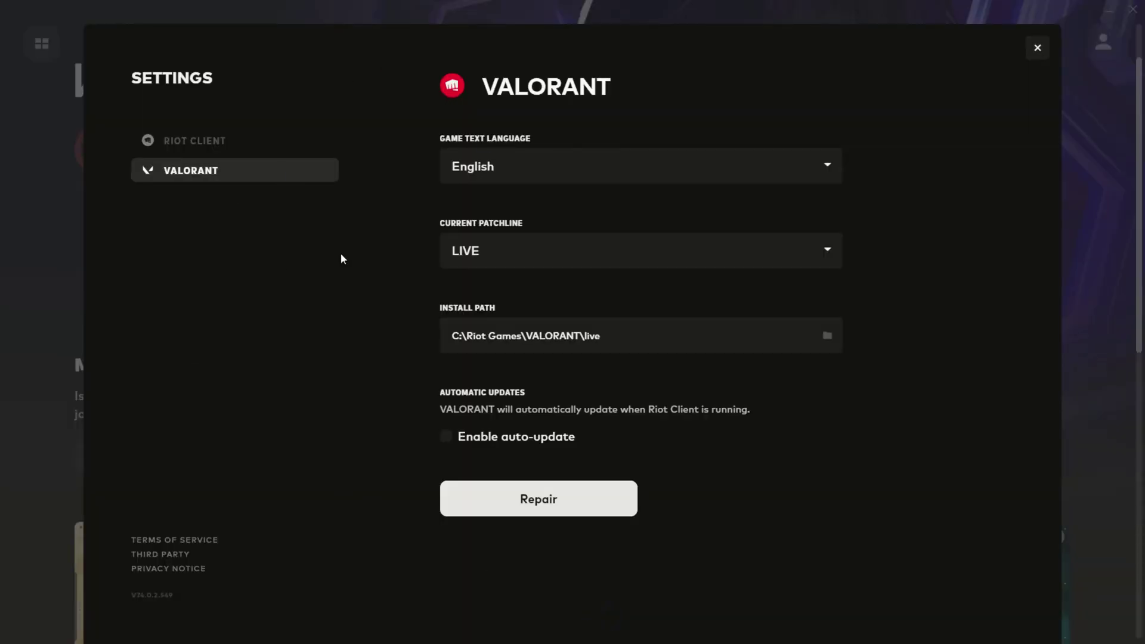
Step: Switch from Riot Client settings to VALORANT settings showing the C:\Riot Games\VALORANT\live install path
{"action": "left_click", "coordinate": [181, 145]}
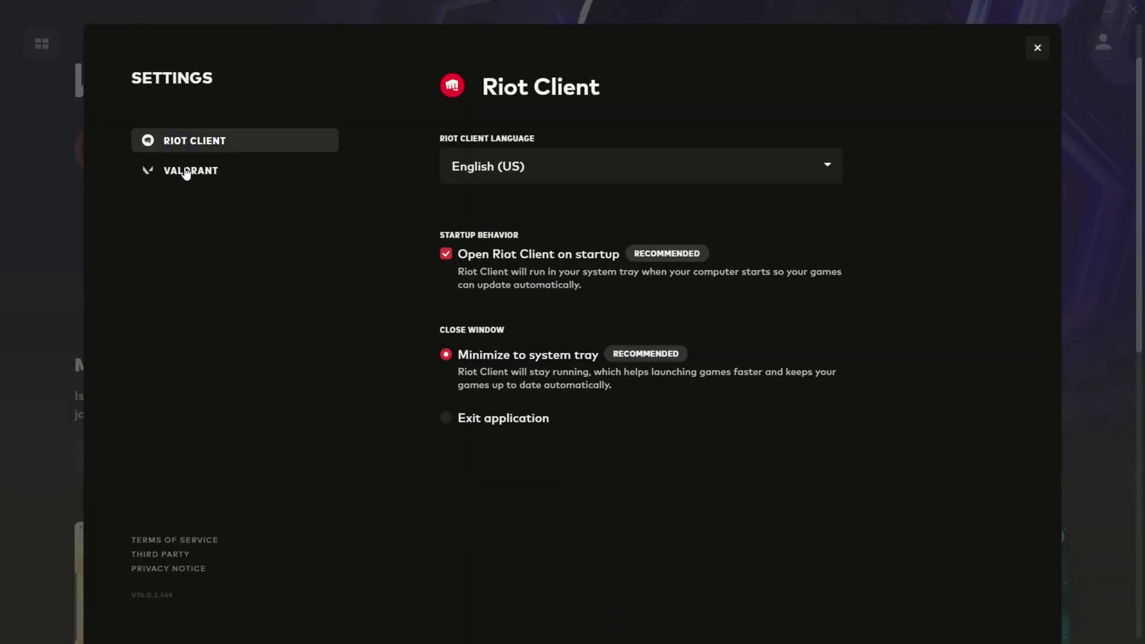
{"action": "left_click", "coordinate": [186, 172]}
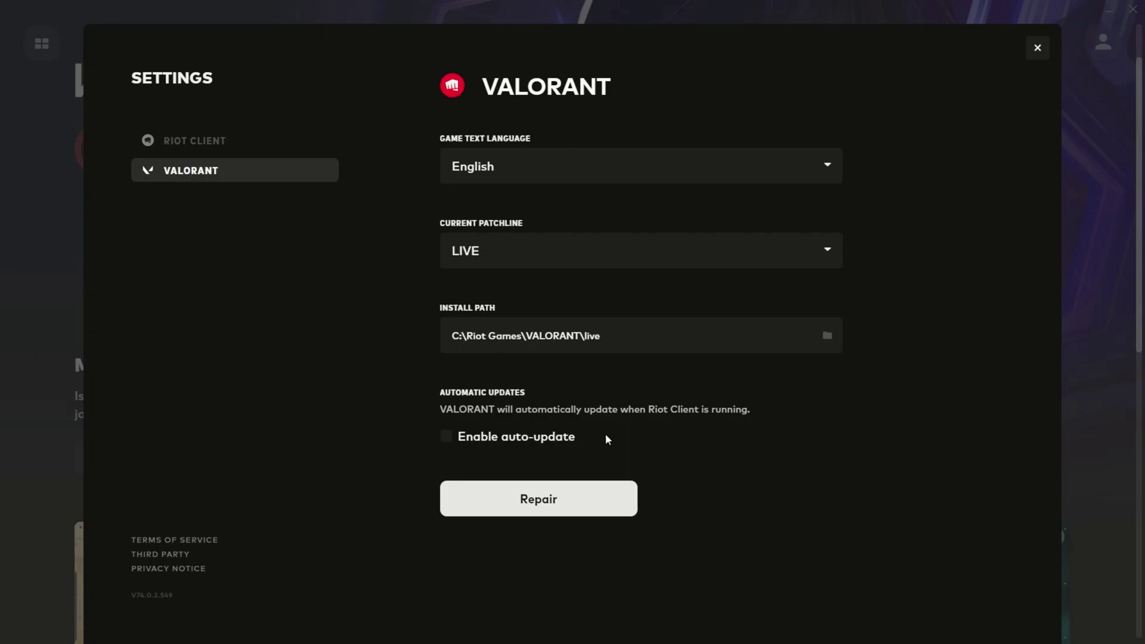
Step: Start a repair of VALORANT's game files, then dismiss the repair window and close Settings
{"action": "left_click", "coordinate": [510, 501]}
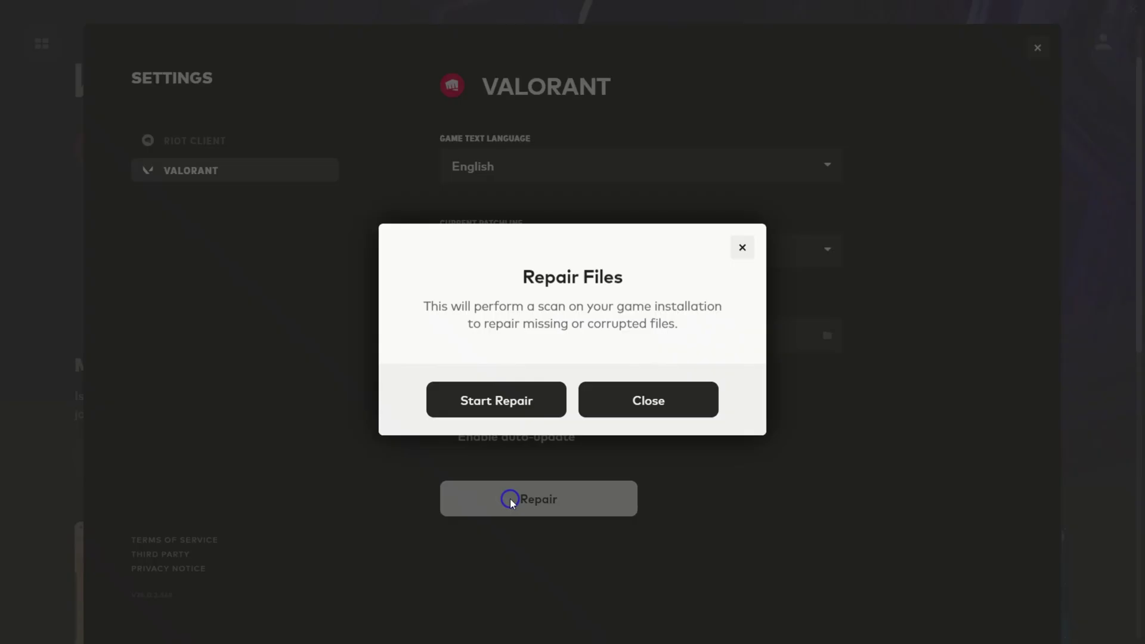
{"action": "left_click", "coordinate": [490, 400]}
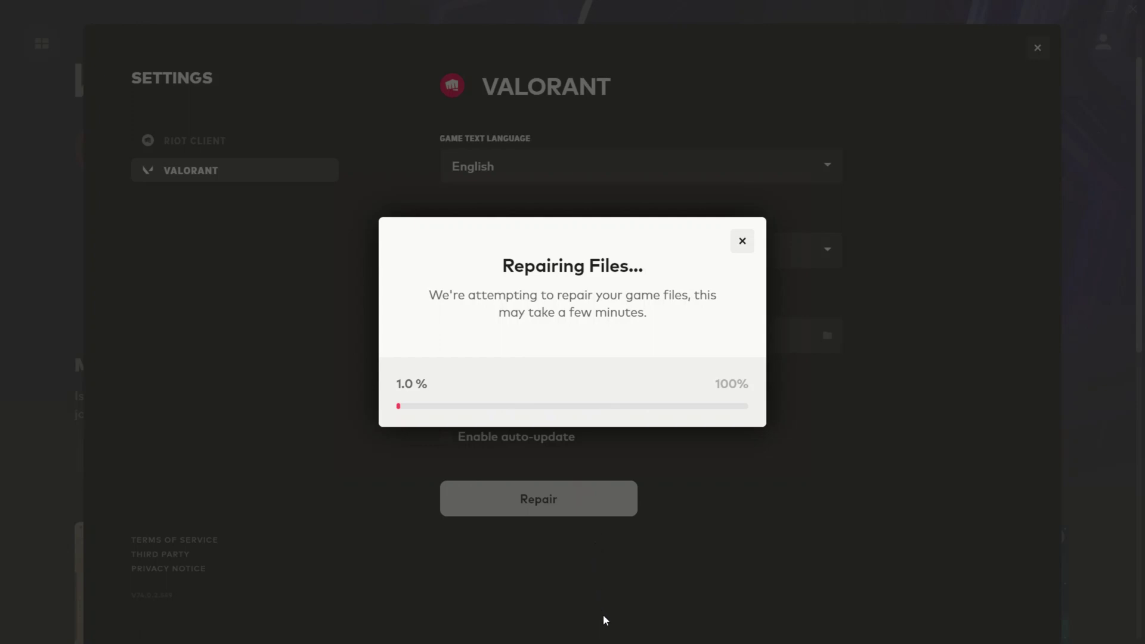
{"action": "left_click", "coordinate": [742, 241]}
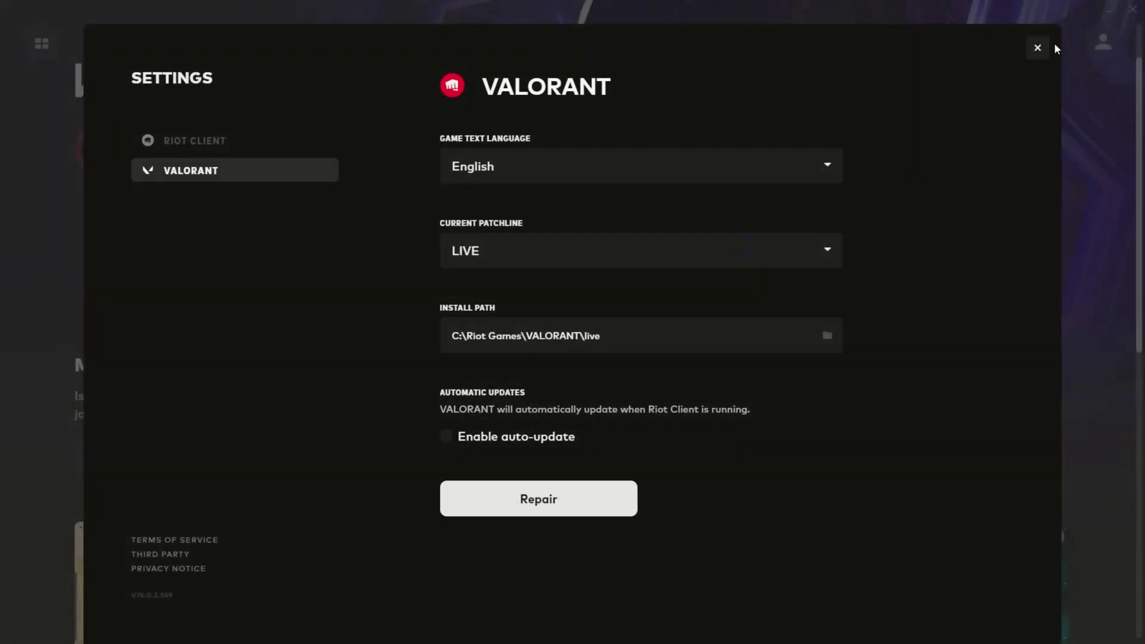
{"action": "left_click", "coordinate": [1038, 46]}
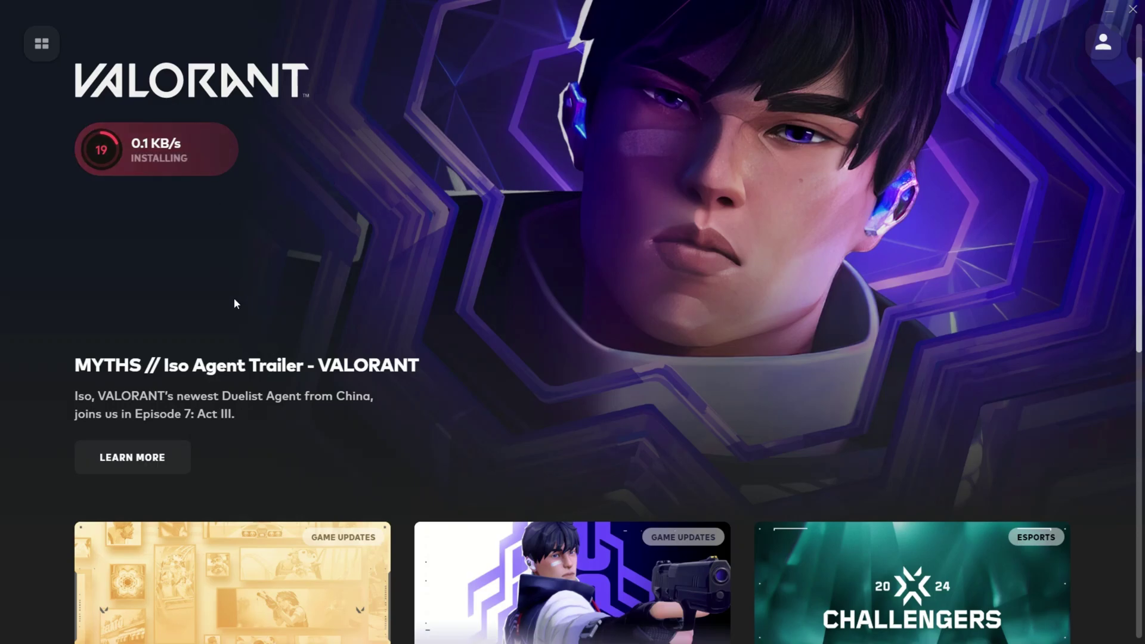
Step: Reopen Riot Client Settings through the profile menu at top right
{"action": "scroll", "coordinate": [233, 298], "scroll_direction": "up", "scroll_amount": 1}
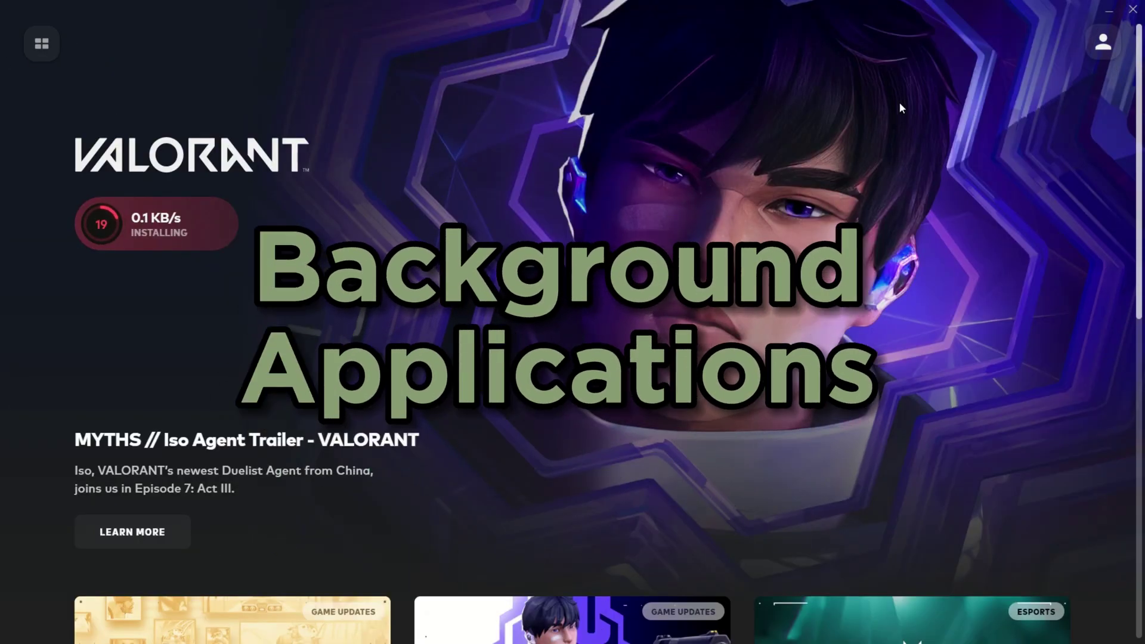
{"action": "left_click", "coordinate": [1103, 41]}
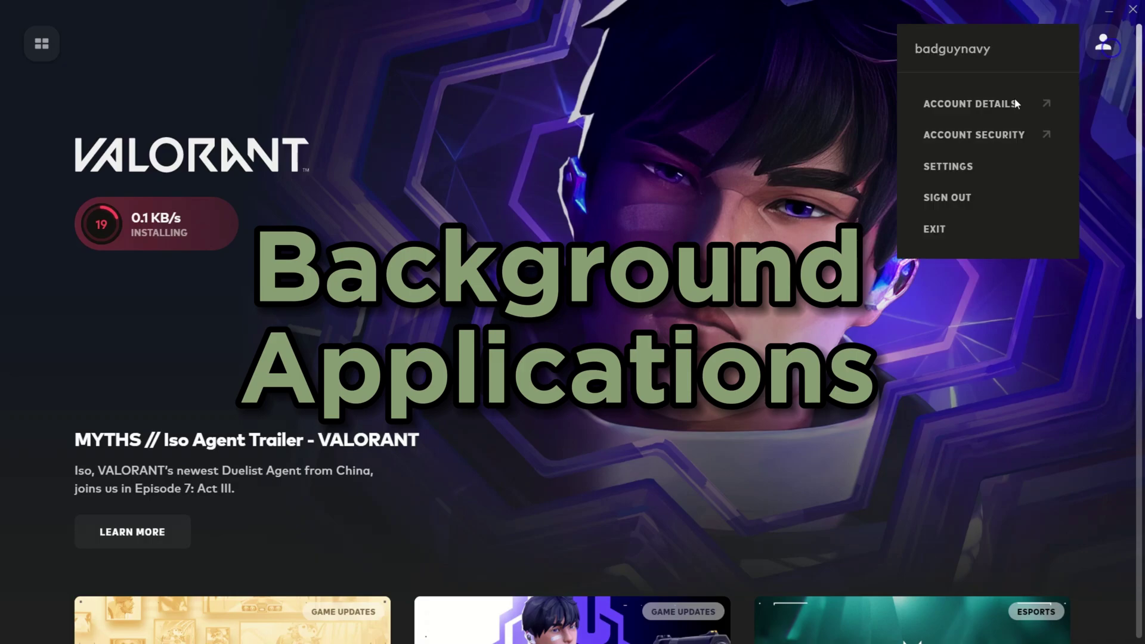
{"action": "left_click", "coordinate": [986, 174]}
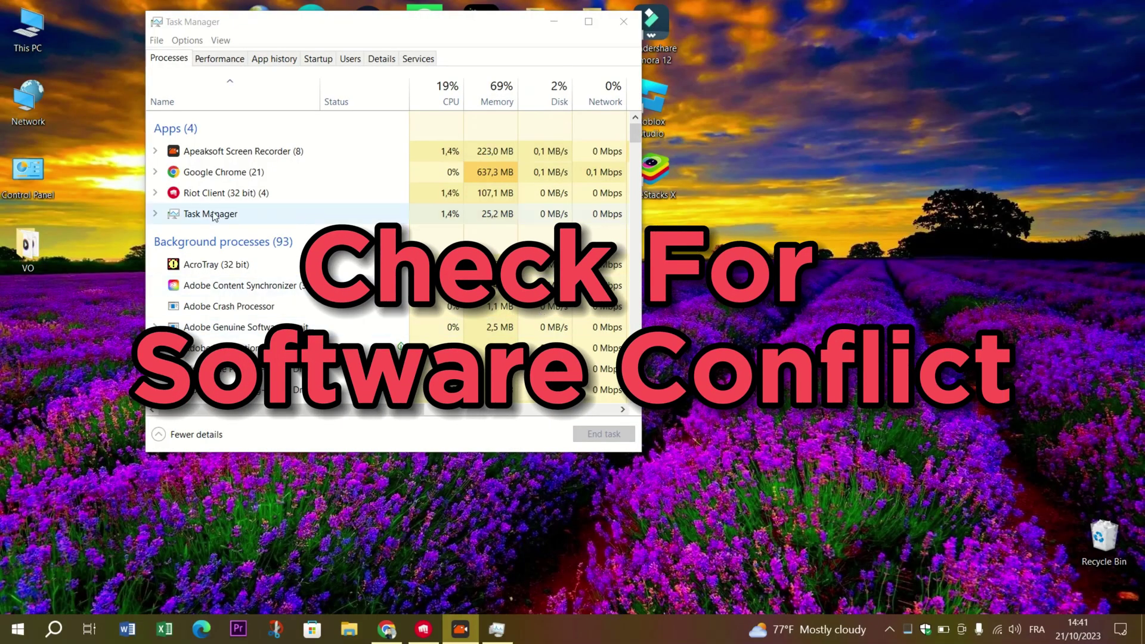
Step: Scroll through Task Manager's process list, then close Task Manager
{"action": "scroll", "coordinate": [333, 260], "scroll_direction": "down", "scroll_amount": 2}
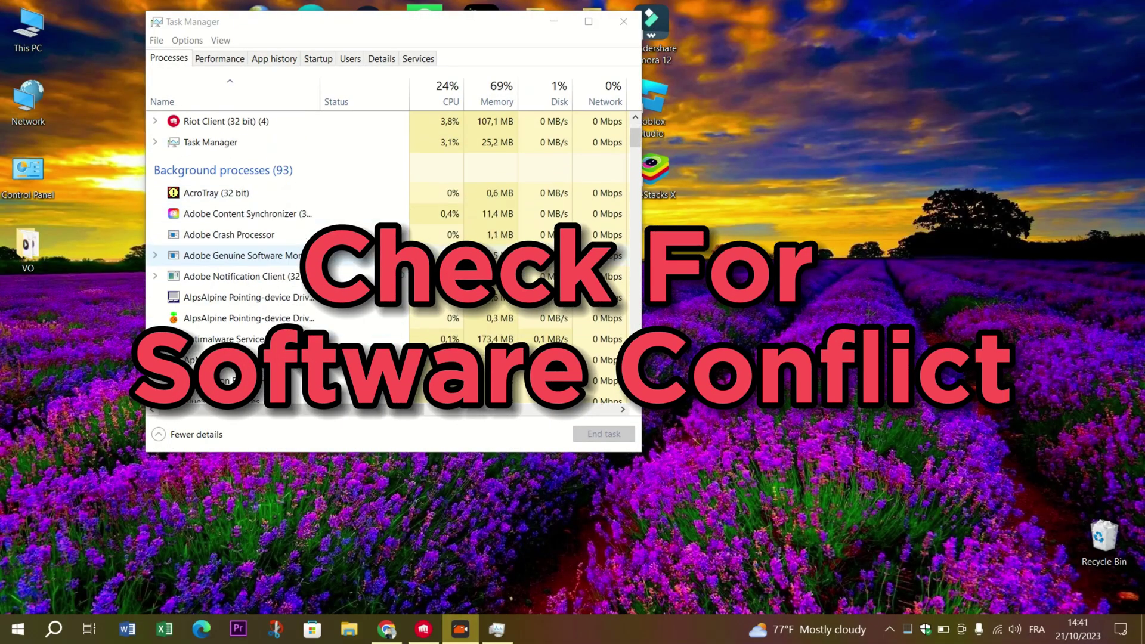
{"action": "scroll", "coordinate": [378, 264], "scroll_direction": "down", "scroll_amount": 4}
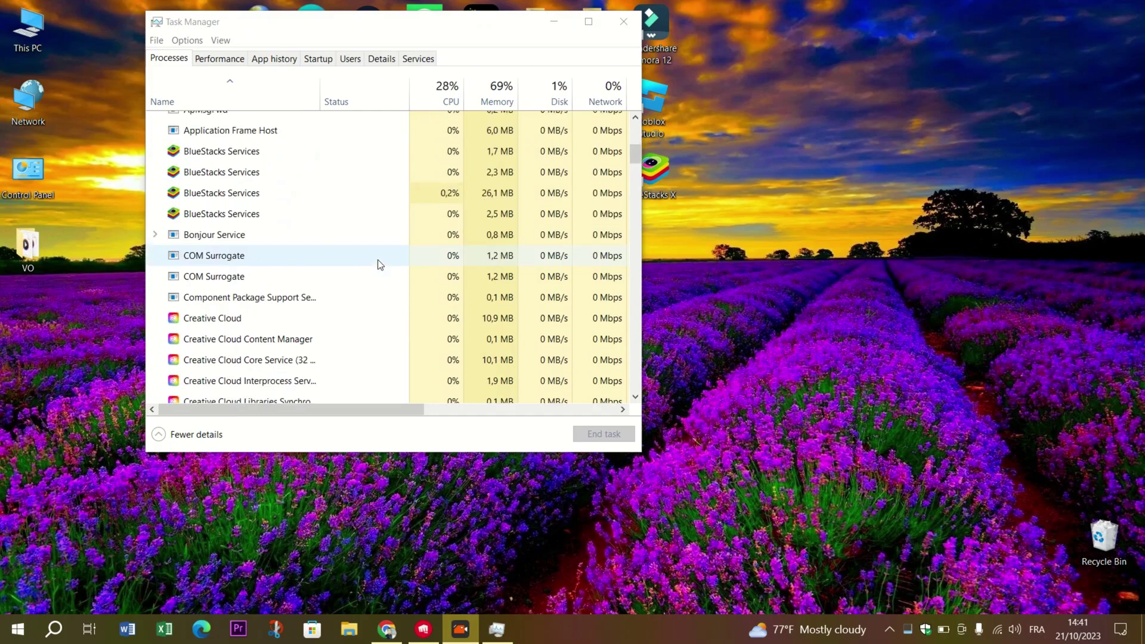
{"action": "scroll", "coordinate": [378, 264], "scroll_direction": "down", "scroll_amount": 1}
{"action": "scroll", "coordinate": [378, 264], "scroll_direction": "up", "scroll_amount": 7}
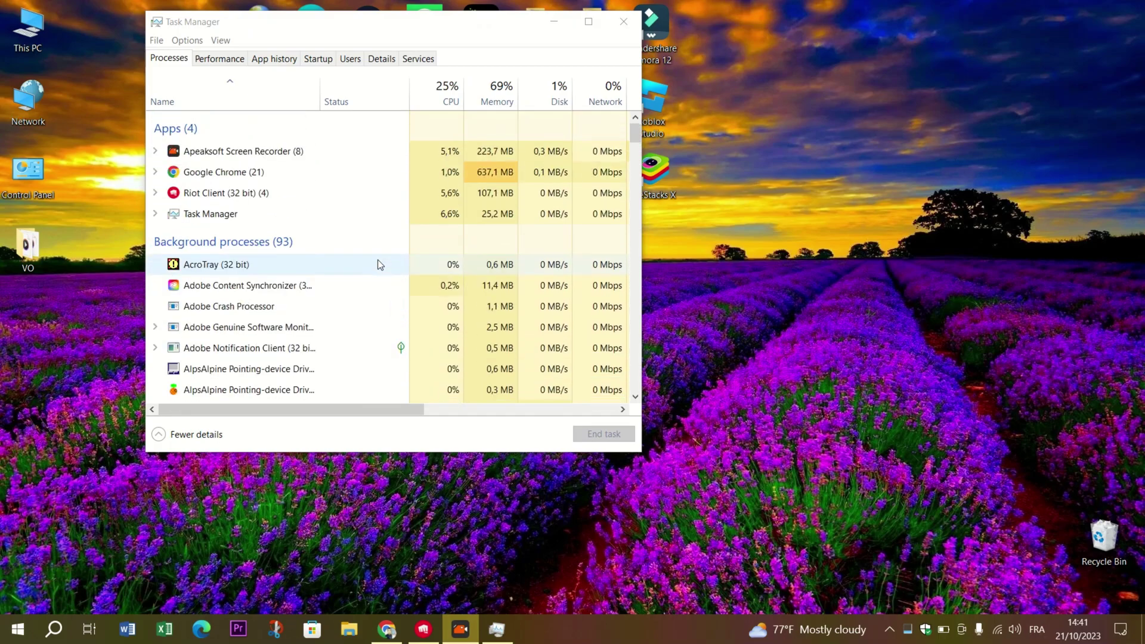
{"action": "left_click", "coordinate": [624, 22]}
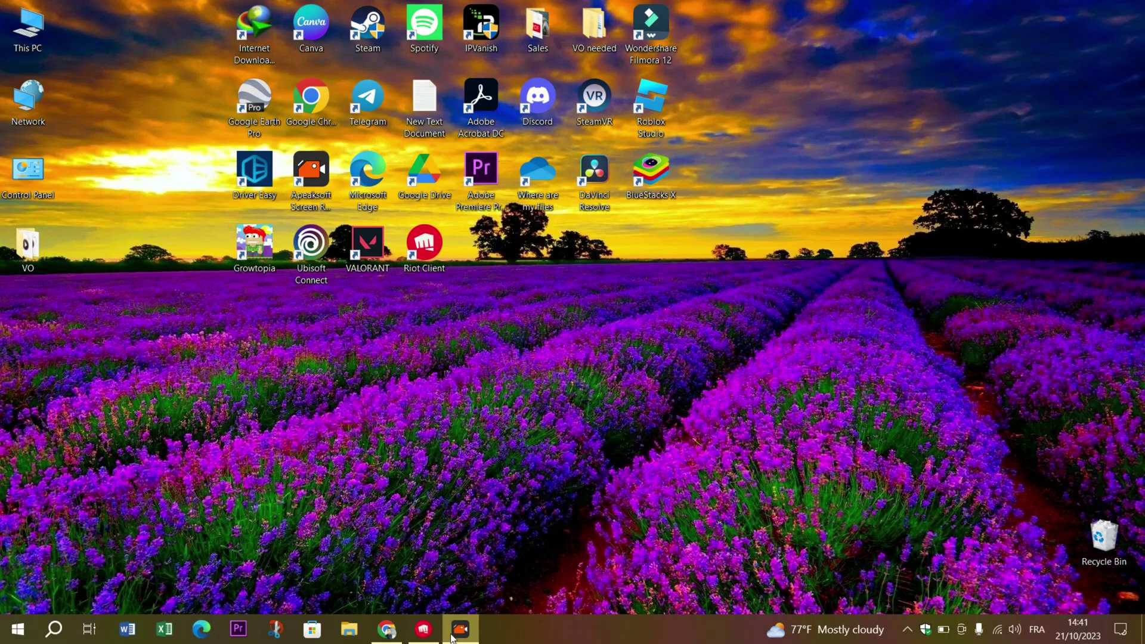
{"action": "left_click_drag", "start_coordinate": [173, 359], "coordinate": [991, 6]}
{"action": "left_click", "coordinate": [521, 359]}
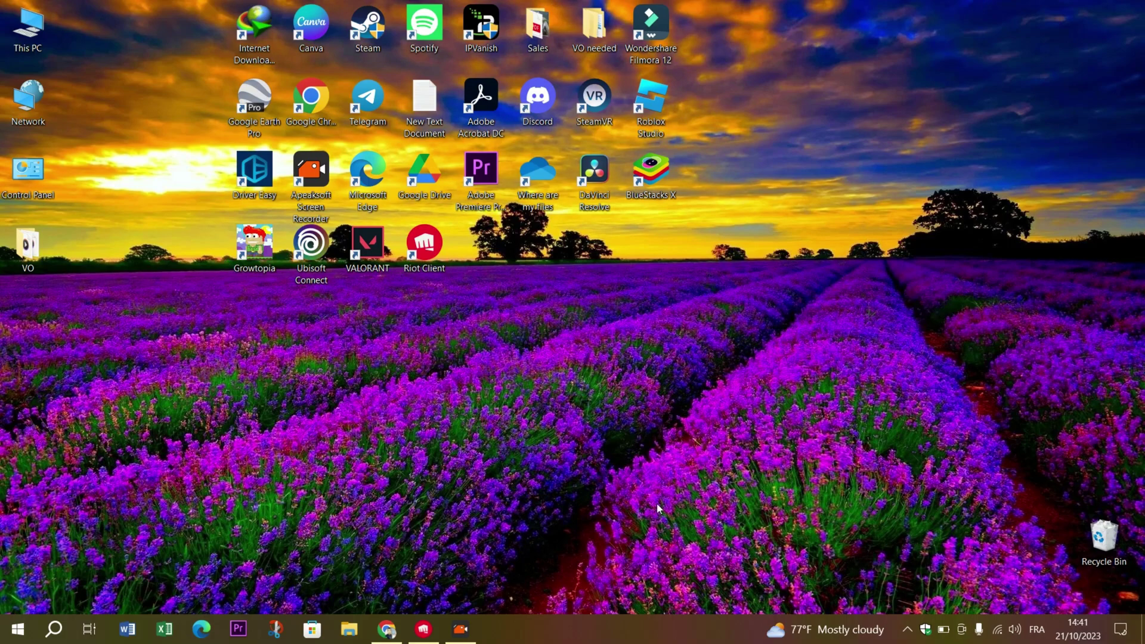
{"action": "right_click", "coordinate": [562, 363]}
{"action": "left_click", "coordinate": [623, 407]}
{"action": "left_click", "coordinate": [7, 632]}
Step: Check for new Windows updates under Settings > Update & Security
{"action": "left_click", "coordinate": [17, 555]}
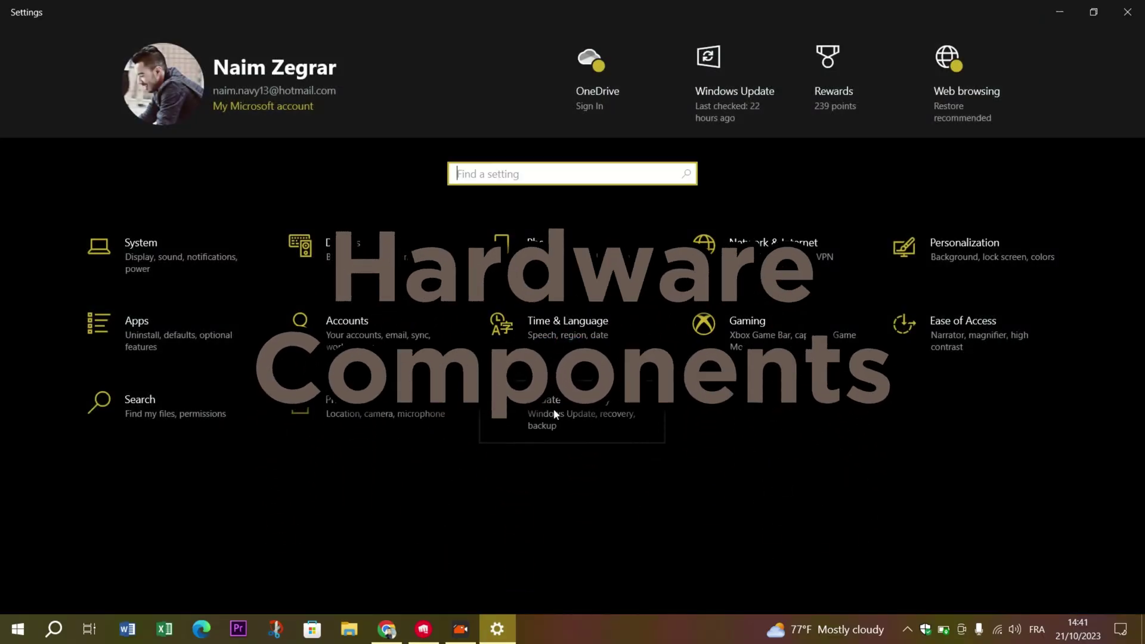
{"action": "left_click", "coordinate": [566, 420]}
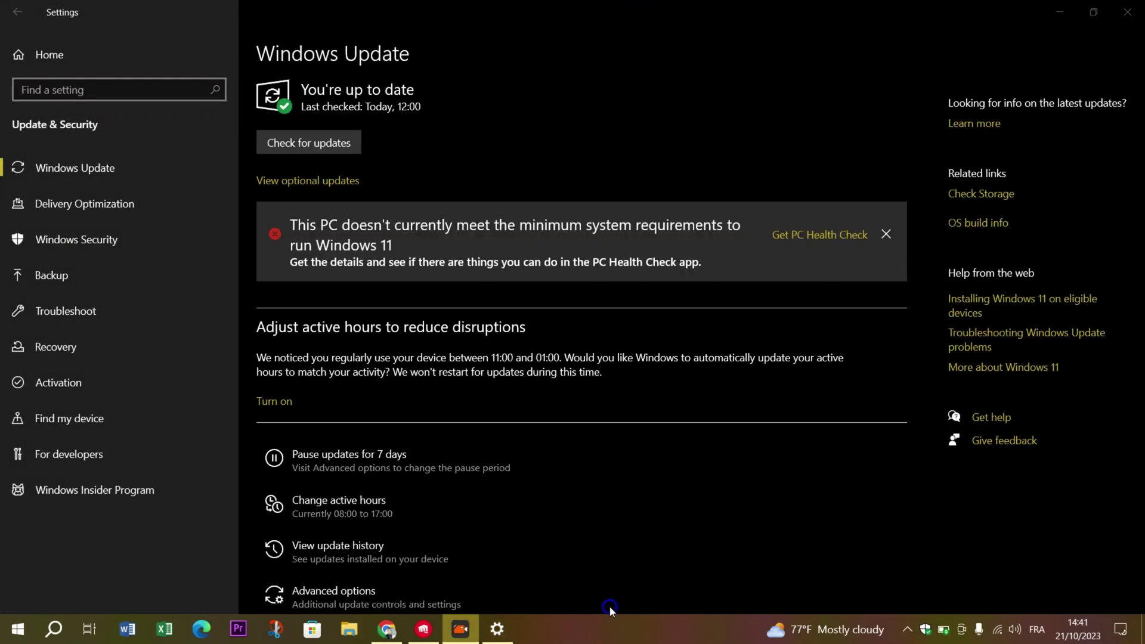
{"action": "left_click", "coordinate": [318, 148]}
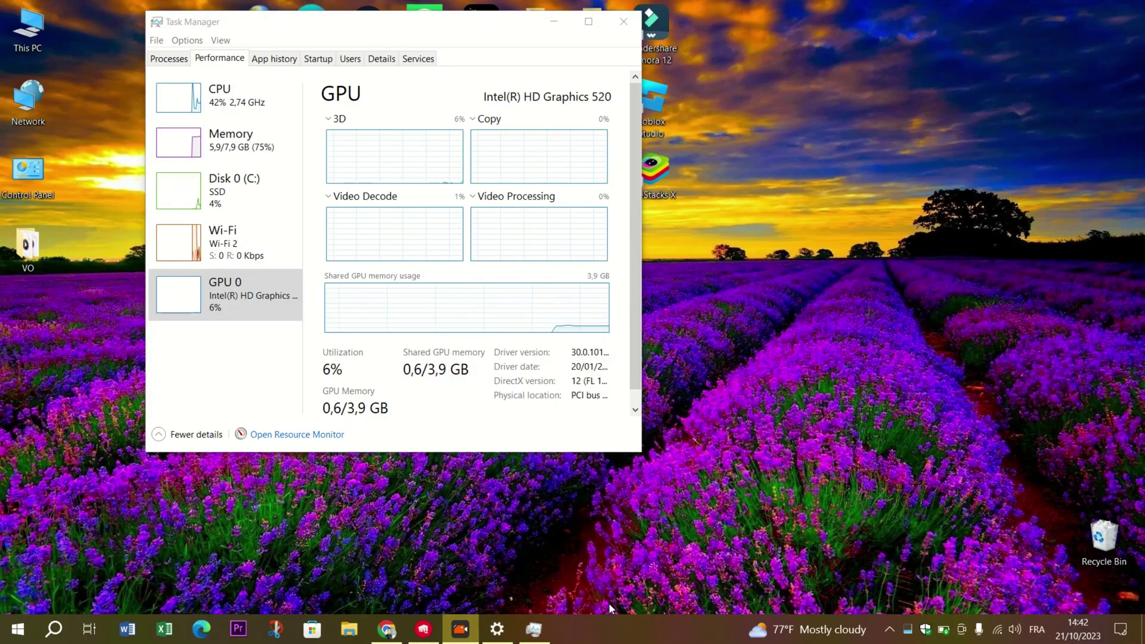
Step: Compare CPU, Memory, Disk 0, Wi-Fi and GPU 0 performance graphs, ending on Memory
{"action": "left_click", "coordinate": [231, 107]}
{"action": "left_click", "coordinate": [245, 148]}
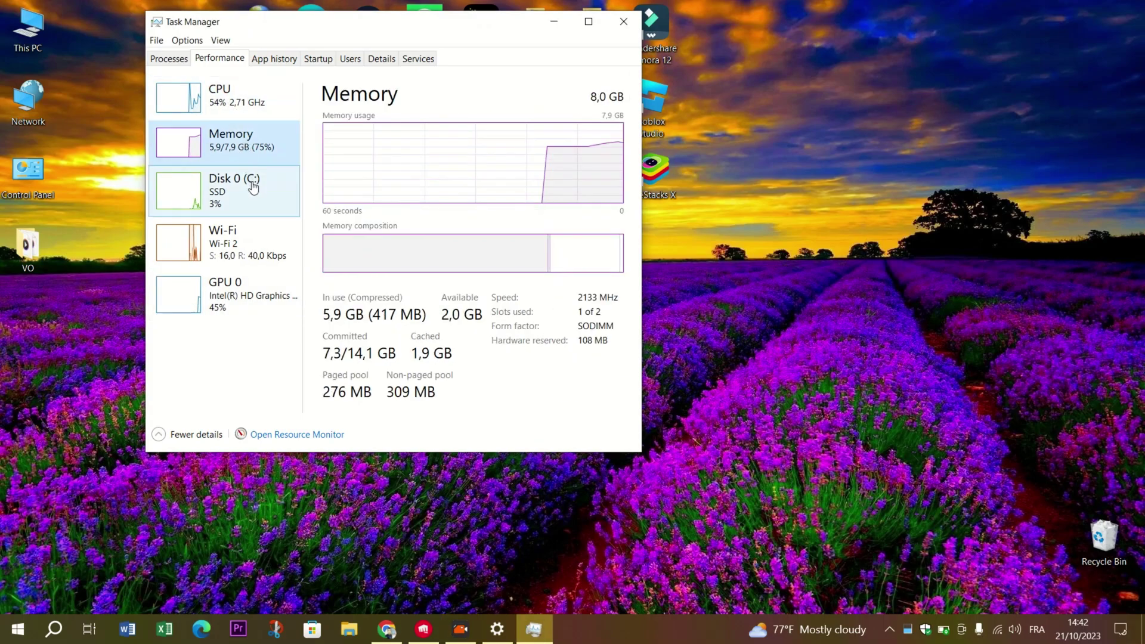
{"action": "left_click", "coordinate": [253, 189]}
{"action": "left_click", "coordinate": [253, 244]}
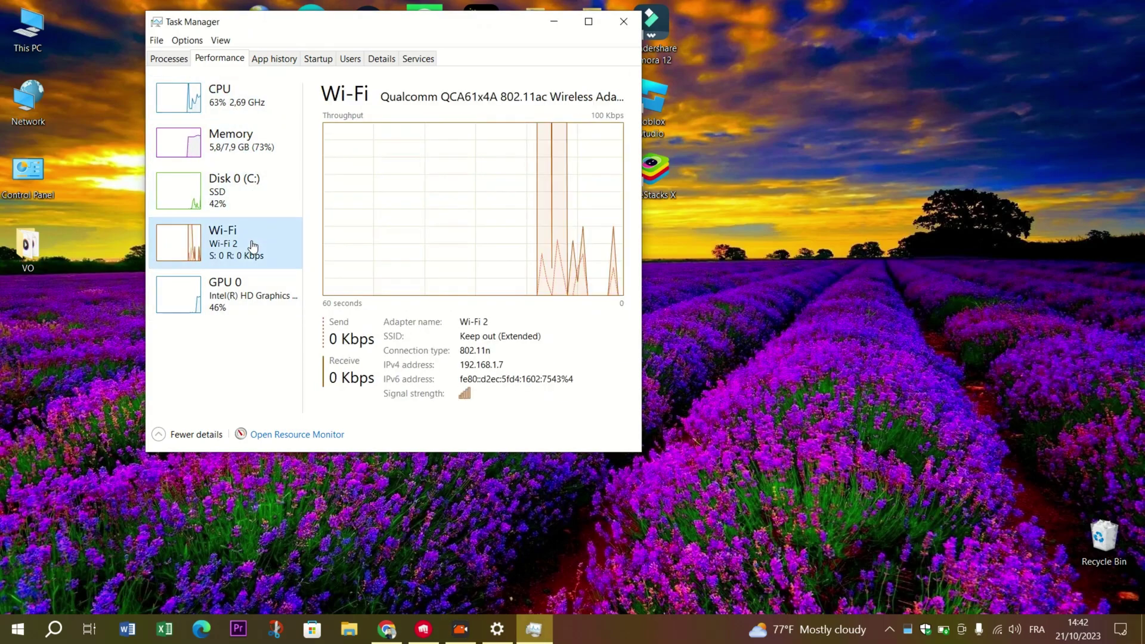
{"action": "left_click", "coordinate": [219, 307]}
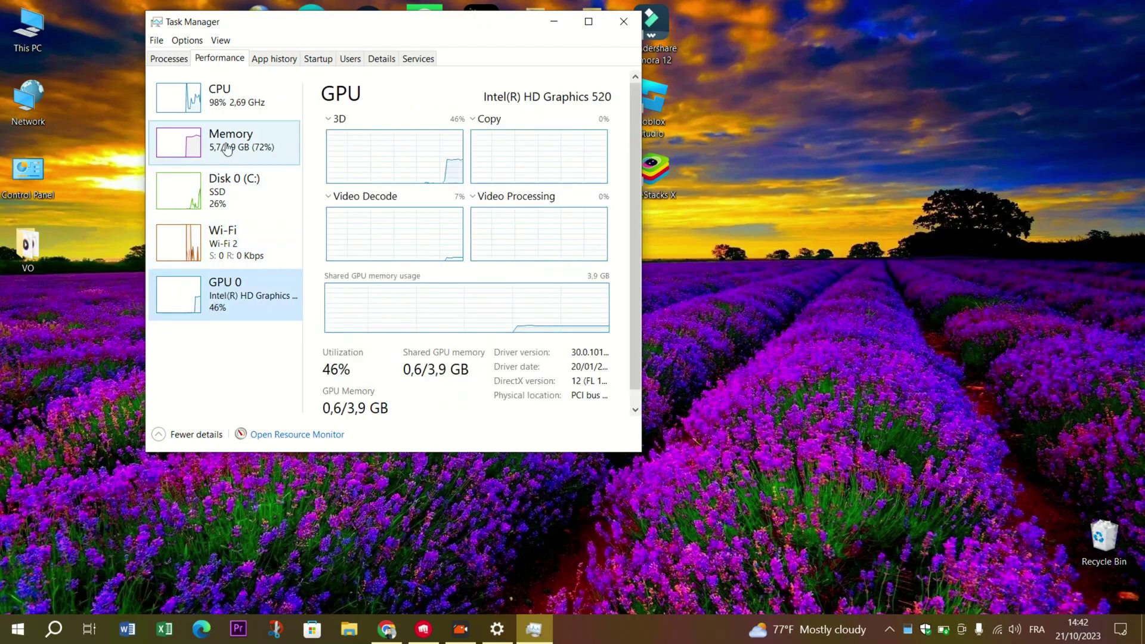
{"action": "left_click", "coordinate": [226, 148]}
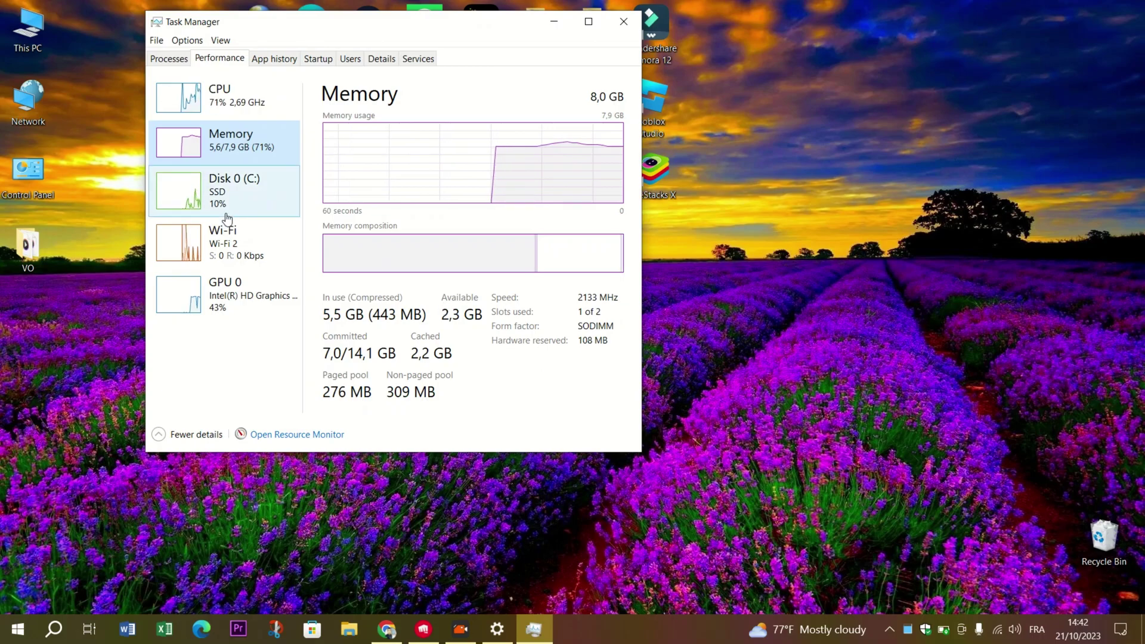
{"action": "left_click", "coordinate": [255, 90]}
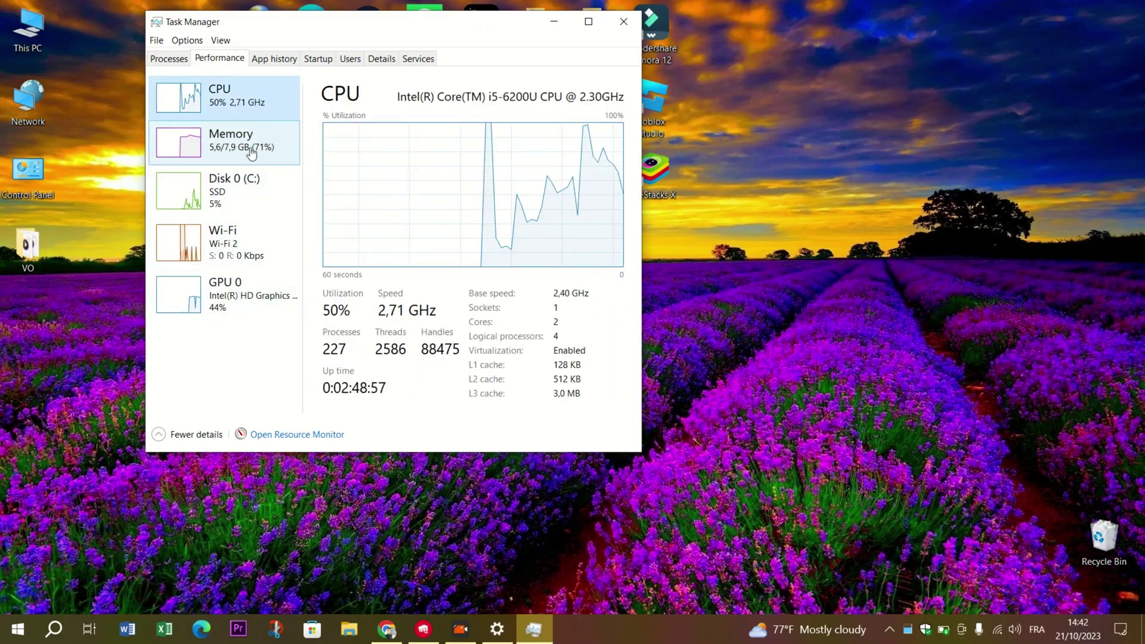
{"action": "left_click", "coordinate": [258, 145]}
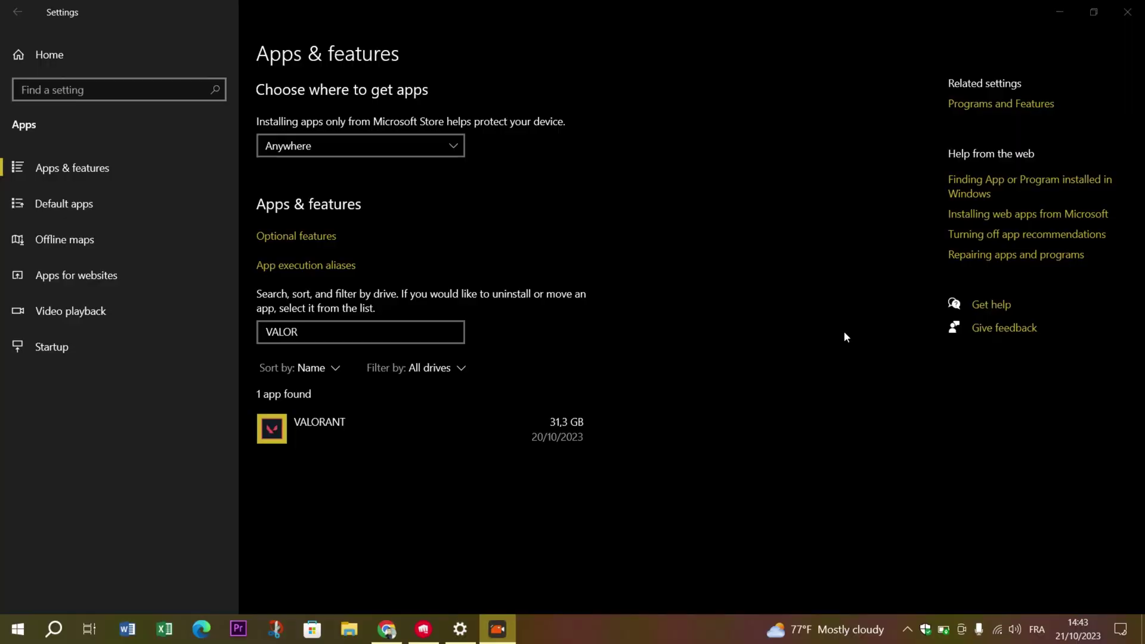
Step: Select the VALORANT app (31,3 GB) in Apps & features, then return to Riot Client
{"action": "left_click", "coordinate": [438, 425]}
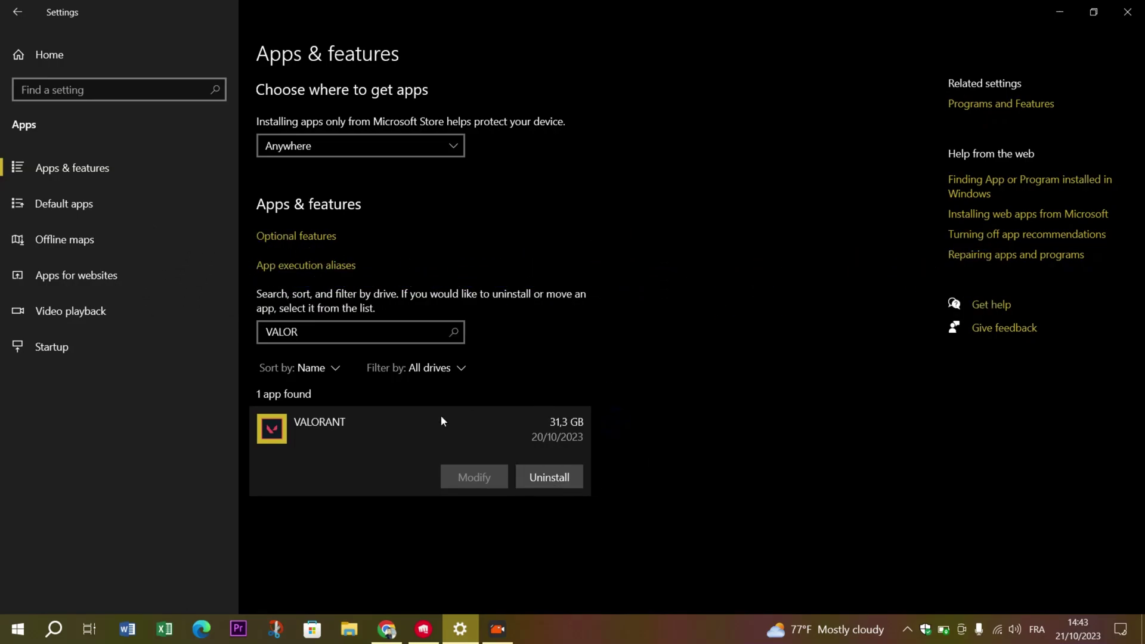
{"action": "left_click", "coordinate": [498, 627]}
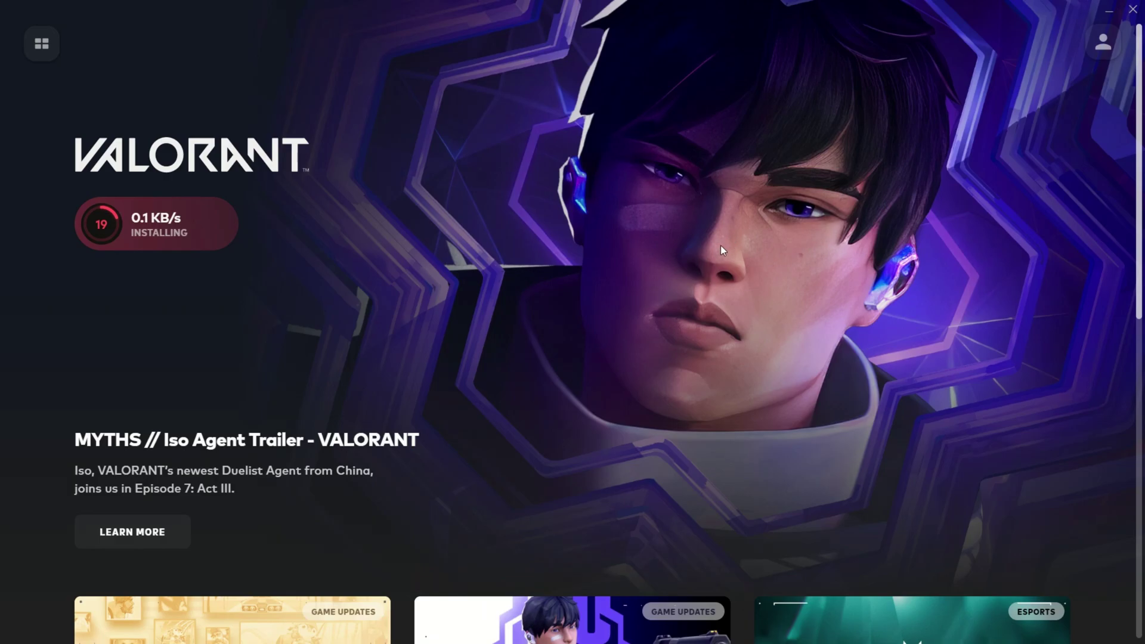
{"action": "left_click", "coordinate": [1089, 57]}
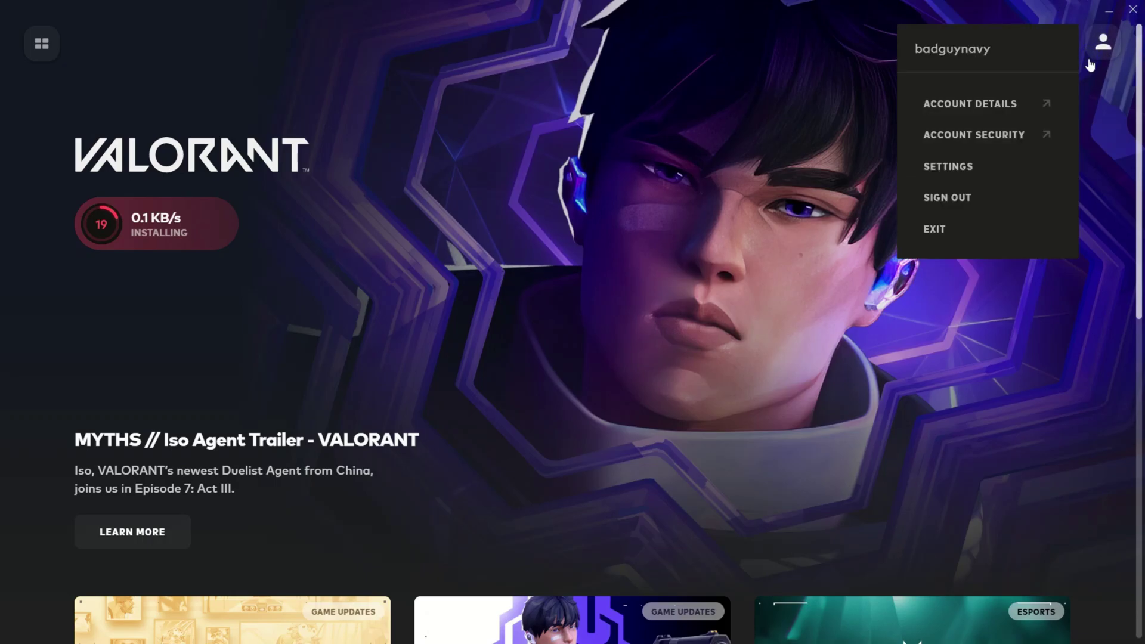
{"action": "left_click", "coordinate": [971, 177]}
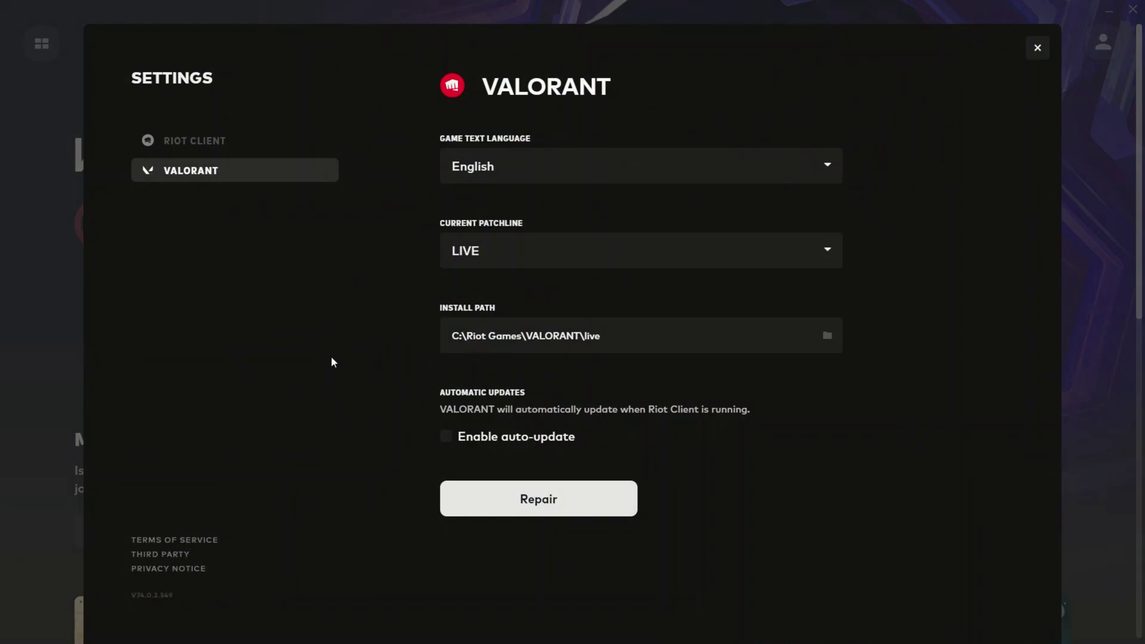
{"action": "left_click", "coordinate": [1036, 48]}
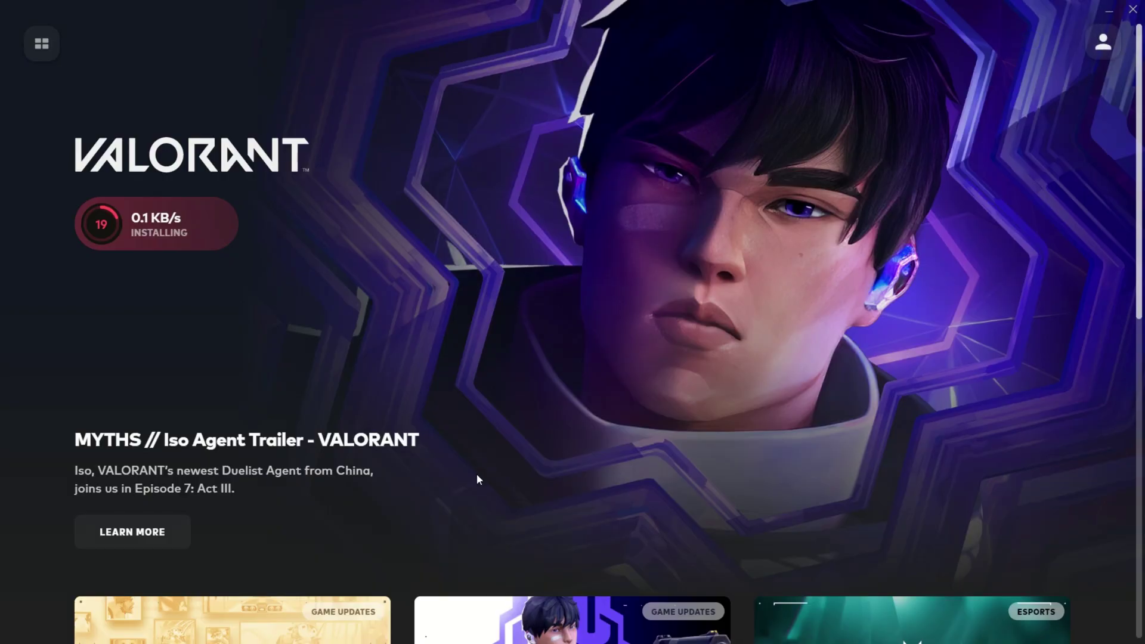
{"action": "scroll", "coordinate": [477, 479], "scroll_direction": "down", "scroll_amount": 10}
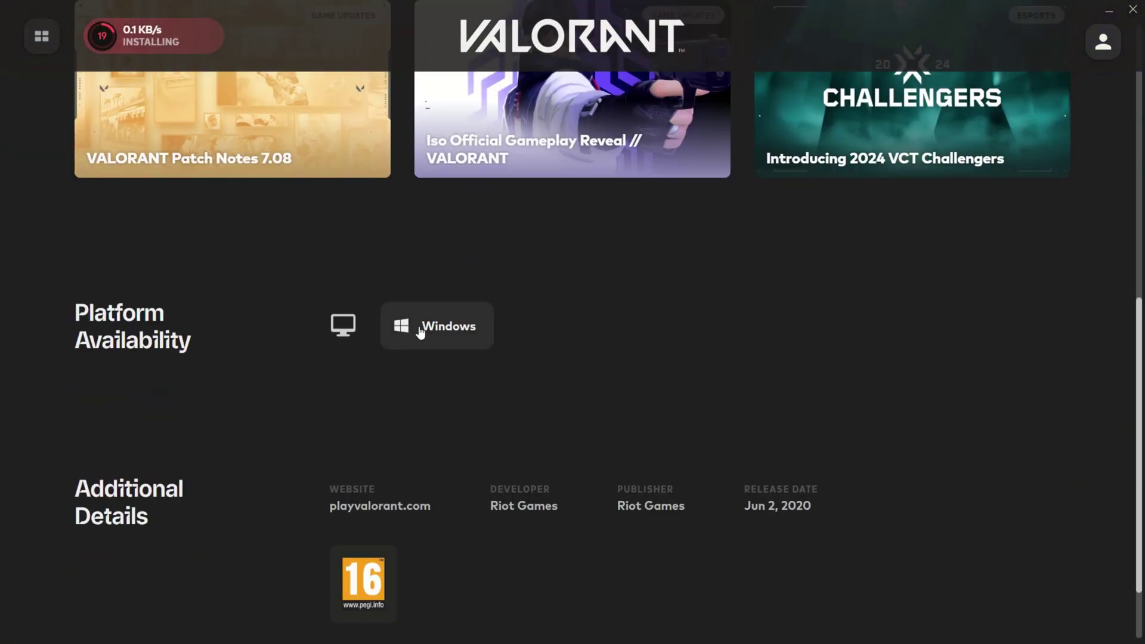
{"action": "scroll", "coordinate": [421, 332], "scroll_direction": "up", "scroll_amount": 1}
{"action": "left_click", "coordinate": [423, 401]}
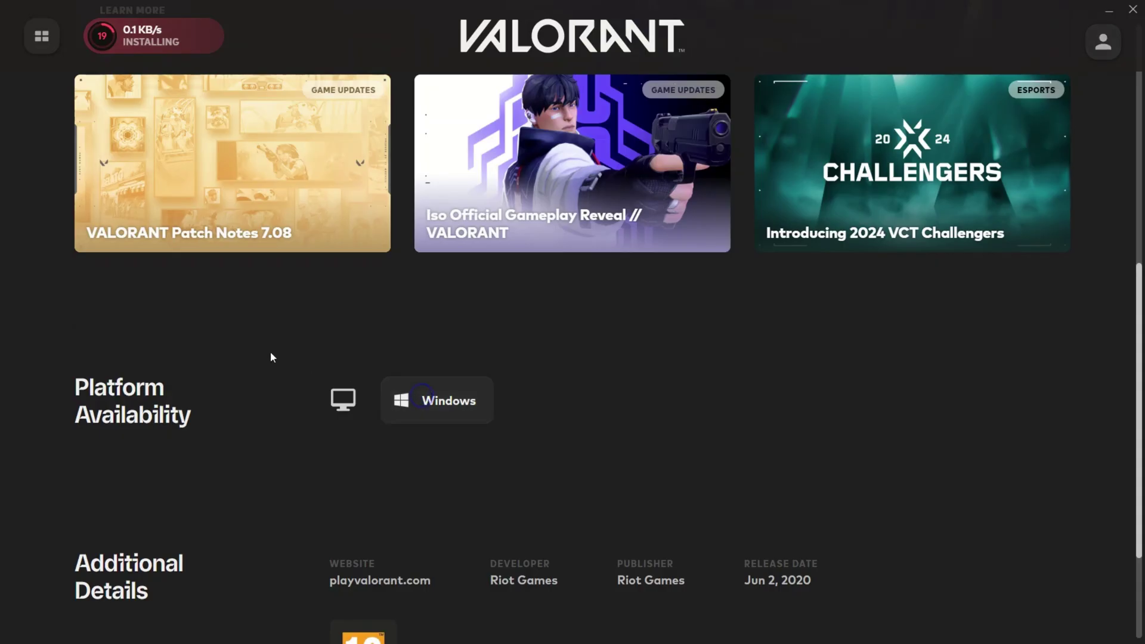